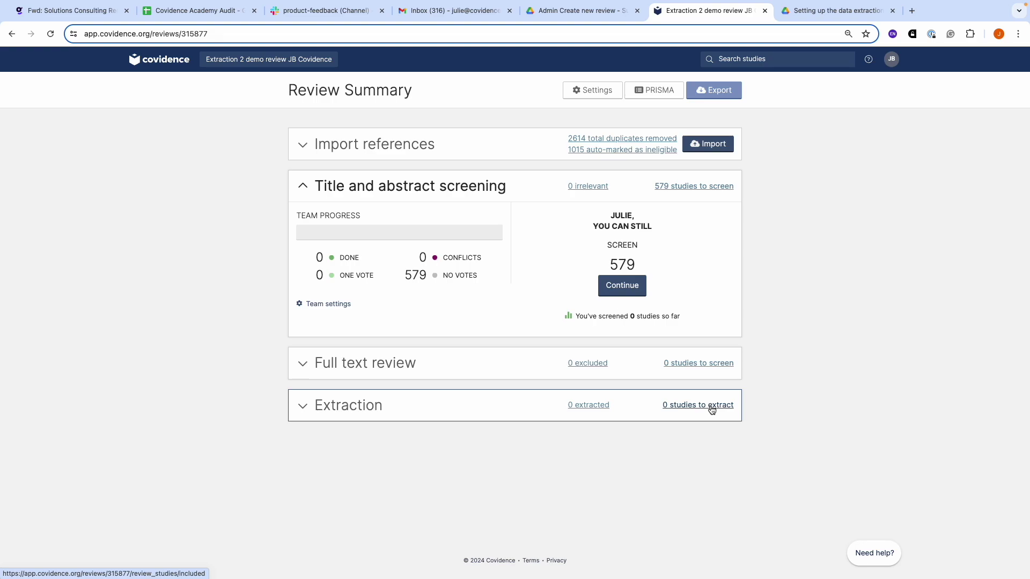
# Open the review's Extraction stage and its draft Data Extraction Template for editing.
pyautogui.click(711, 409)
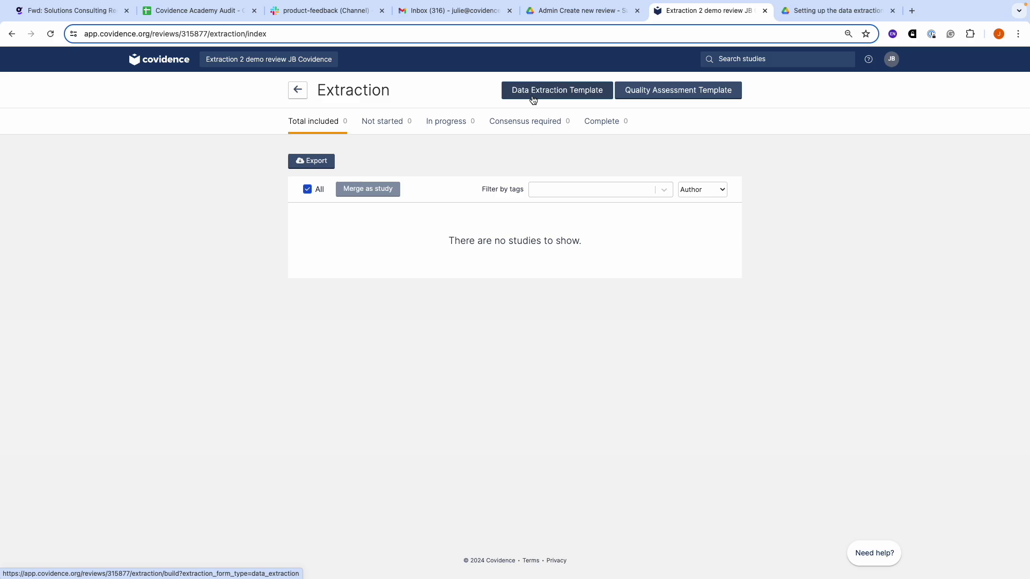
pyautogui.click(533, 98)
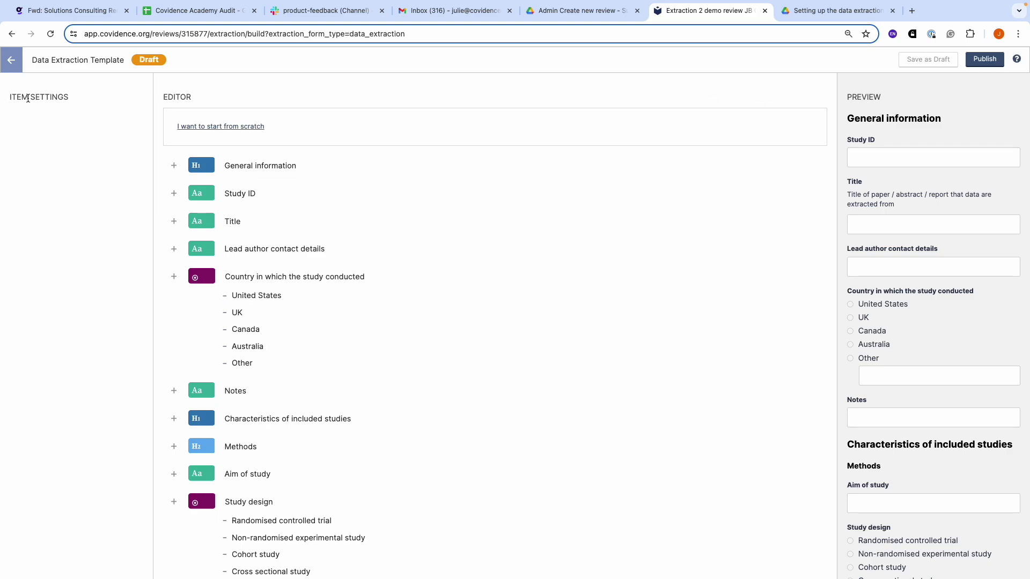
# Select the Lead author contact details item in the draft template.
pyautogui.click(243, 249)
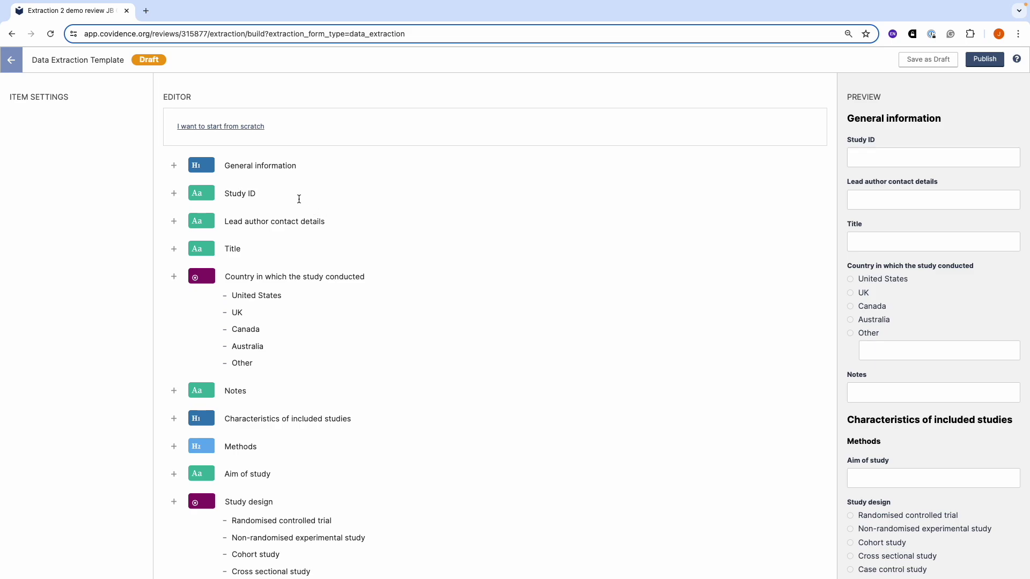
# Show the Add New Item menu of template item types beside General information.
pyautogui.click(174, 166)
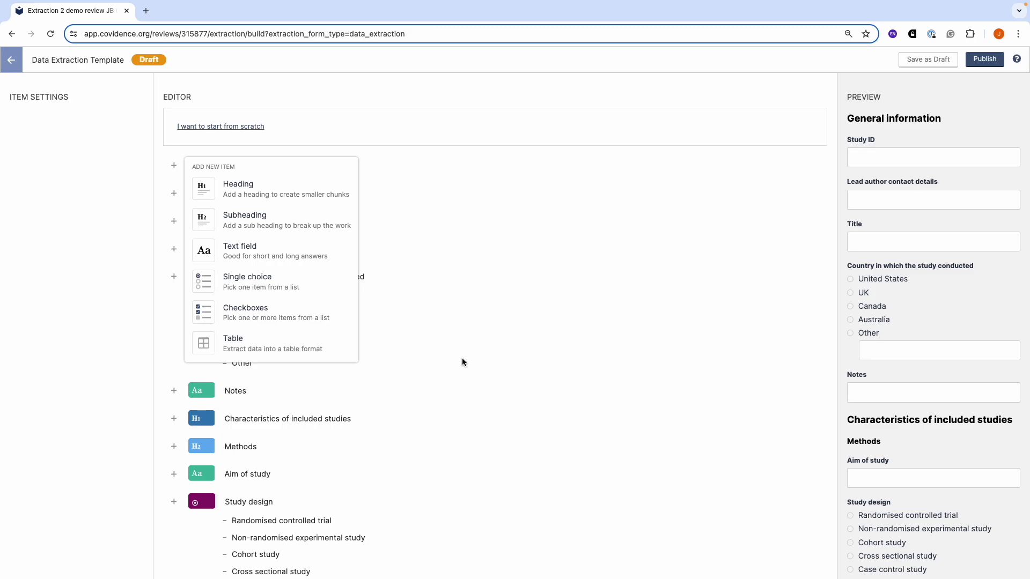
# Add a Belgium option after Australia in the Country question, then delete it again.
pyautogui.click(365, 393)
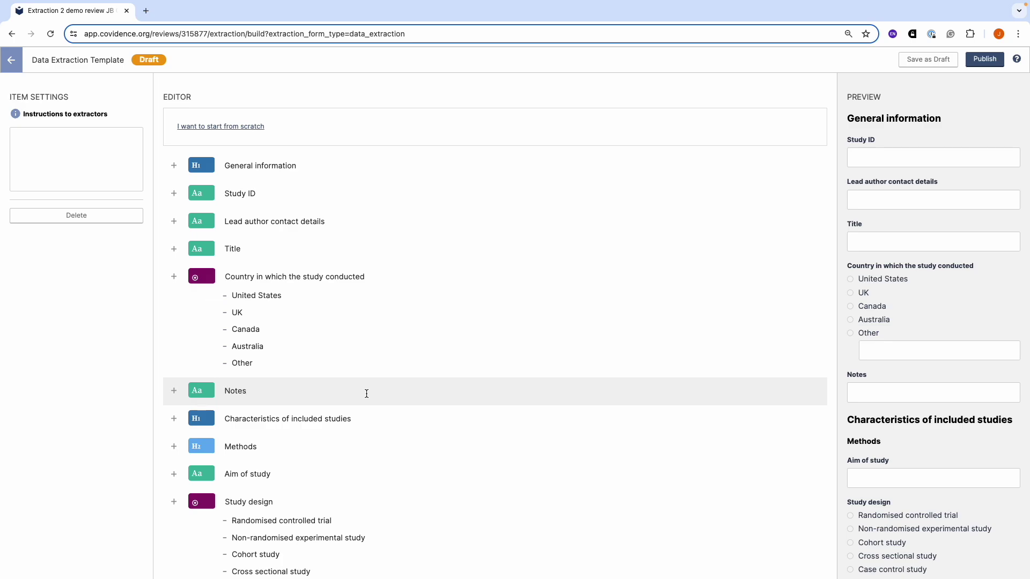
pyautogui.click(269, 348)
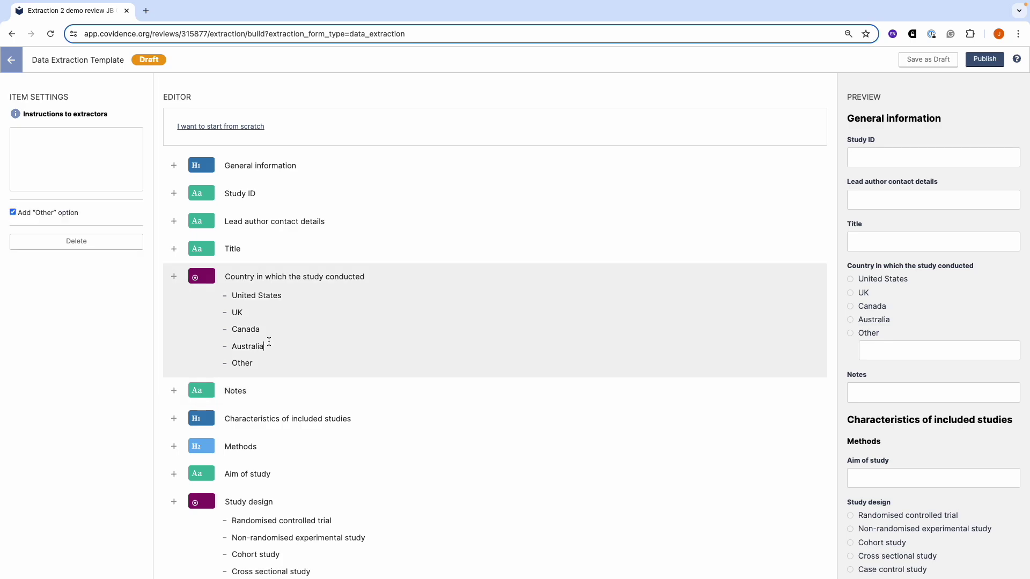
pyautogui.press('Return')
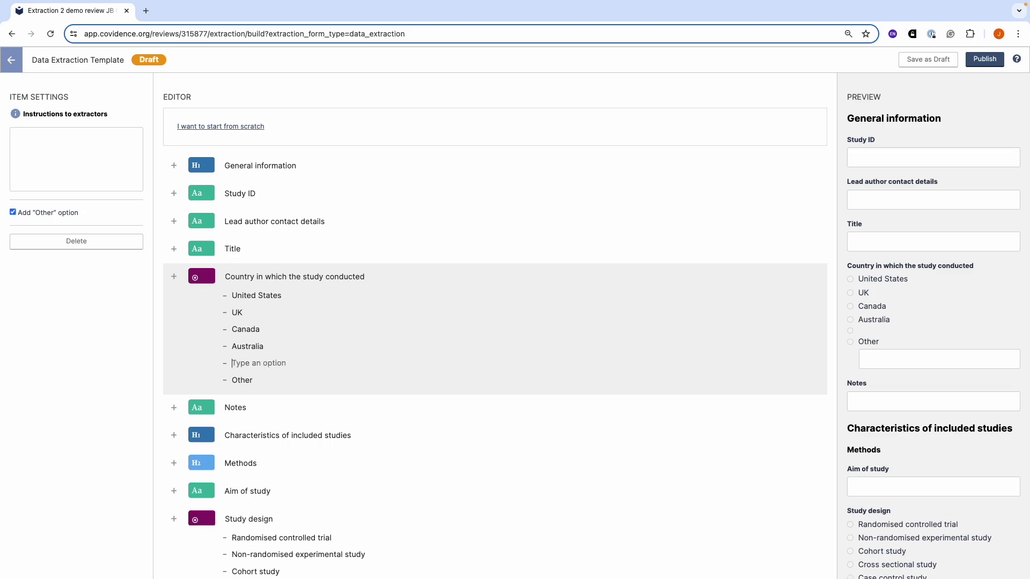
pyautogui.write('Belgium')
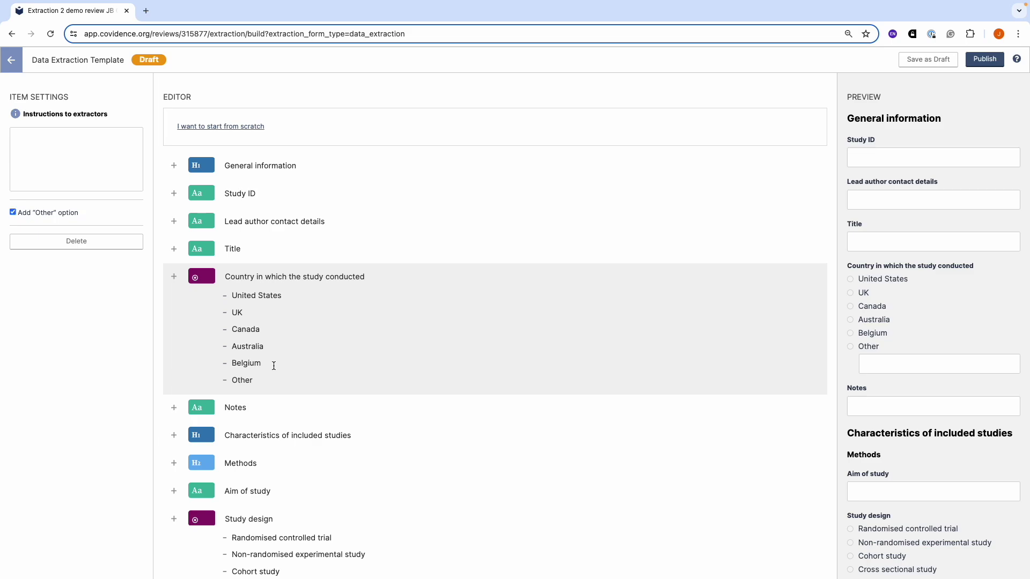
pyautogui.moveTo(271, 363); pyautogui.dragTo(220, 364)
pyautogui.press('BackSpace')
pyautogui.press('BackSpace')
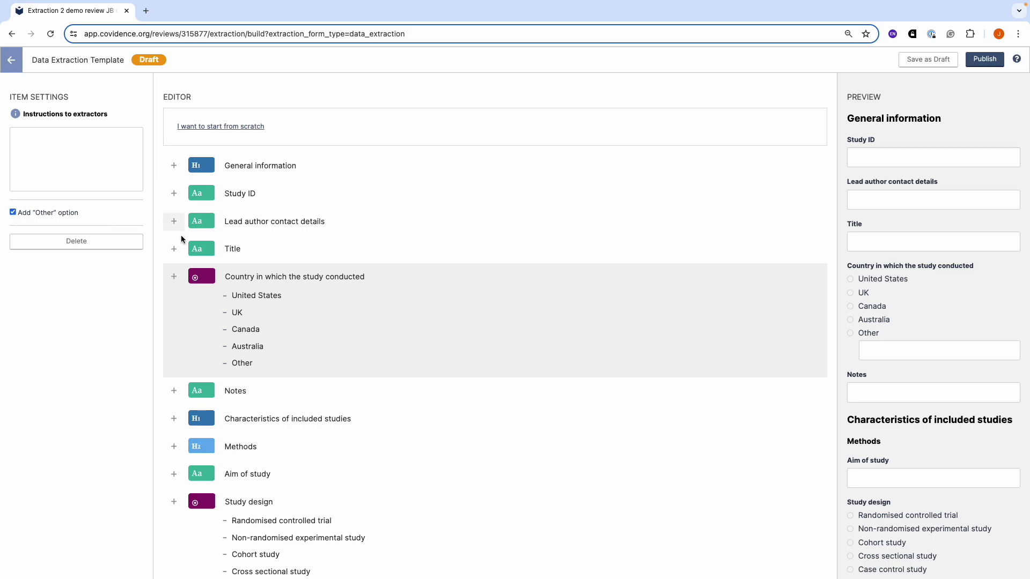
# Select the Title item and delete it from the extraction template.
pyautogui.moveTo(202, 247)
pyautogui.mouseDown()
pyautogui.moveTo(200, 217)
pyautogui.moveTo(198, 249)
pyautogui.mouseUp()
pyautogui.click(226, 245)
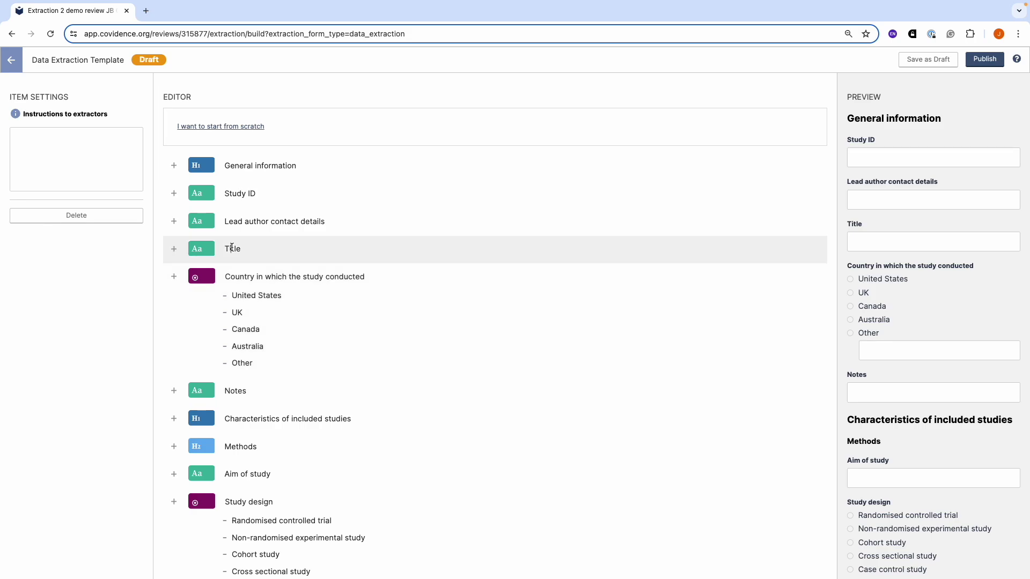
pyautogui.click(76, 215)
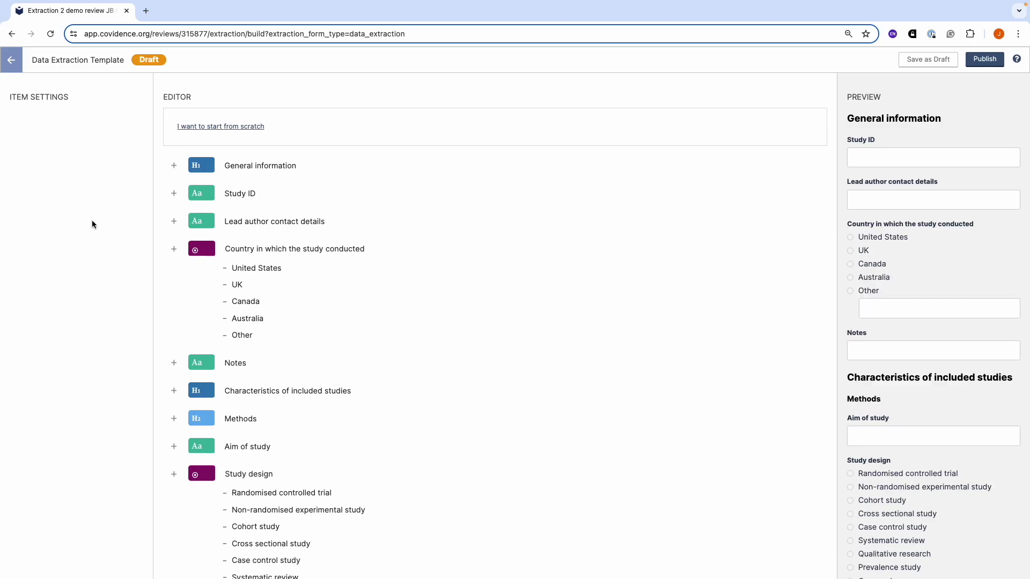
# Insert a text field labelled 'Title' below Lead author contact details.
pyautogui.click(174, 223)
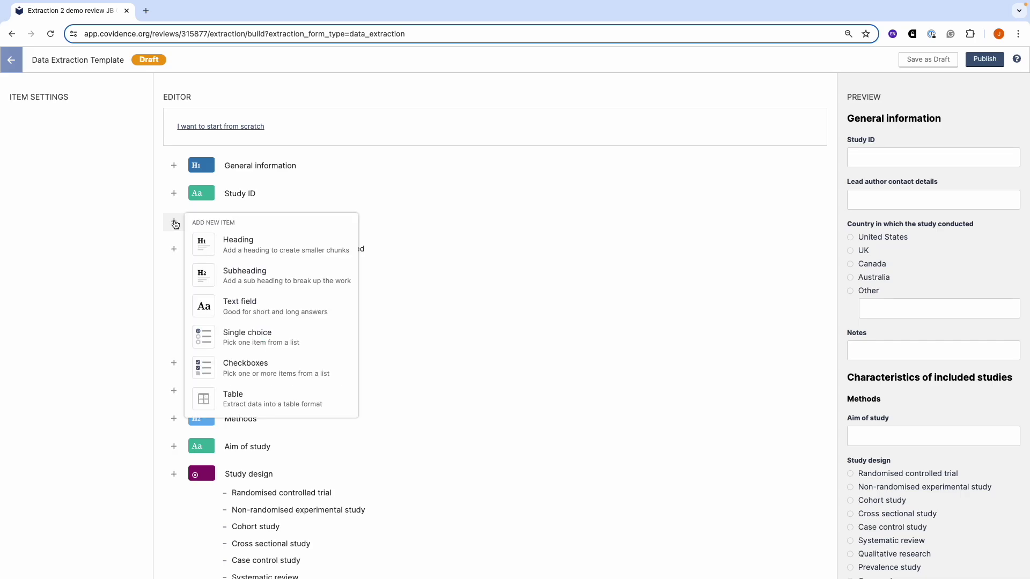
pyautogui.click(241, 305)
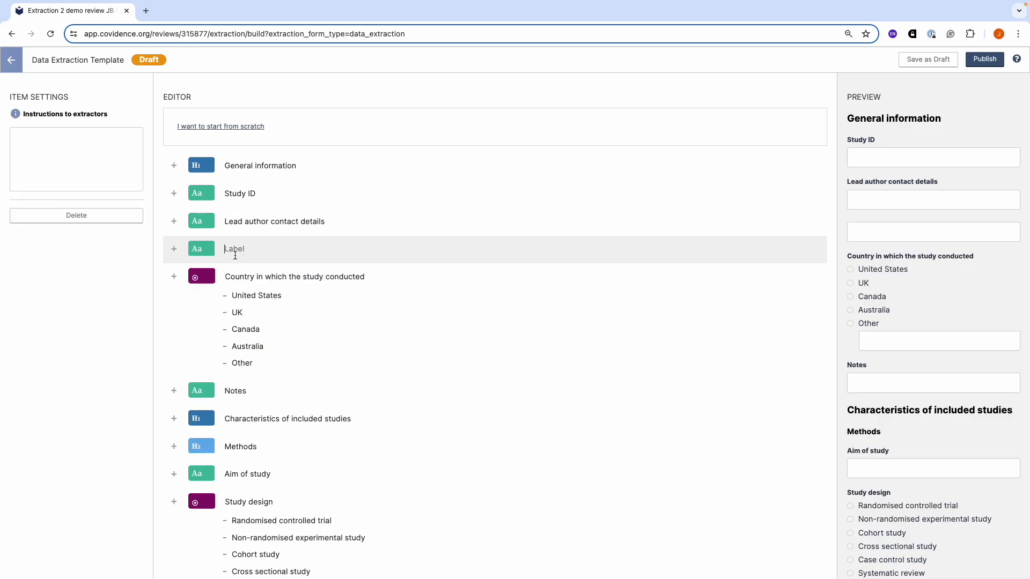
pyautogui.write('Title')
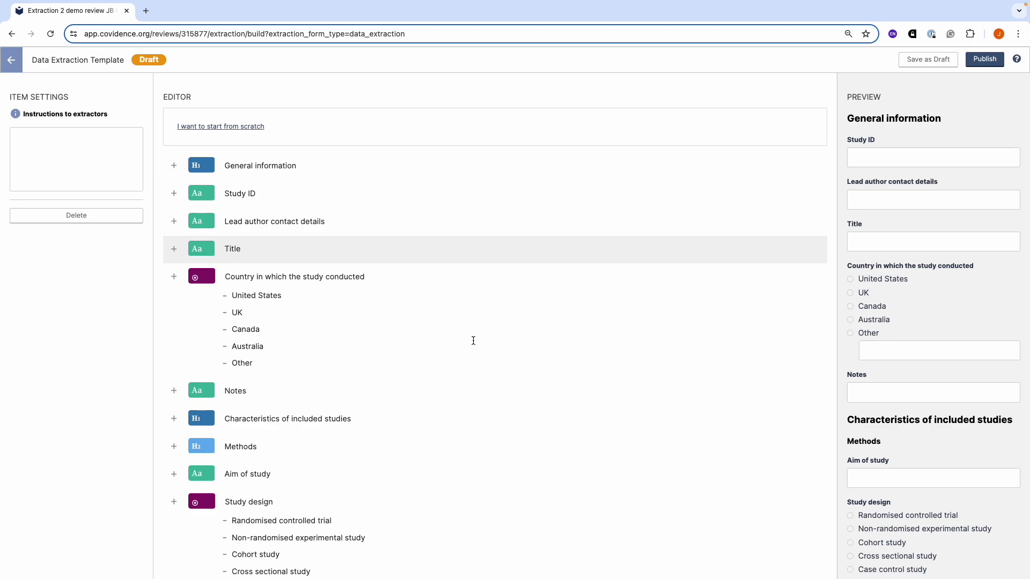
pyautogui.click(58, 146)
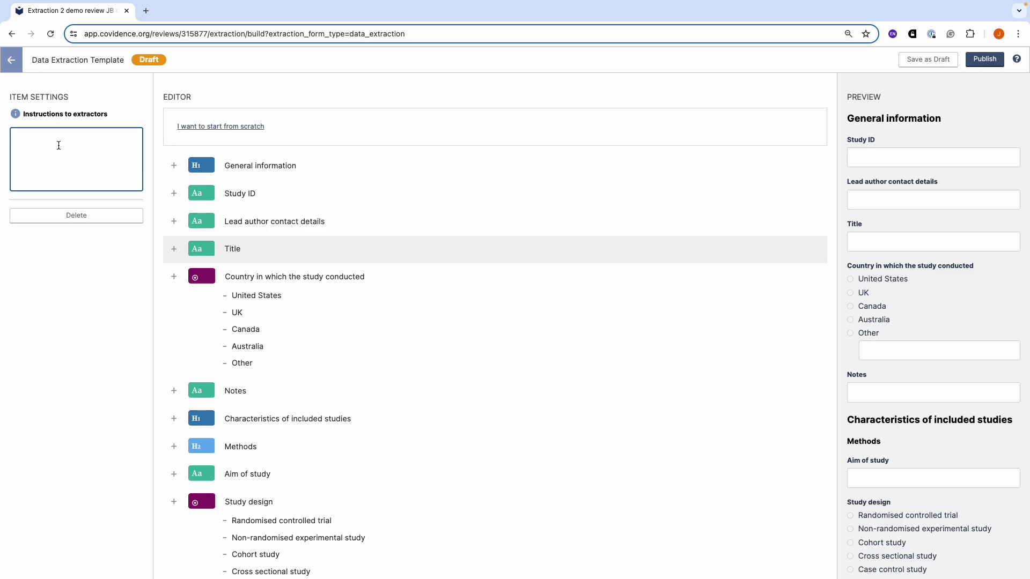
# Enter 'Instructions found here' as the Title field's extractor instructions, then clear them.
pyautogui.write('Instructions')
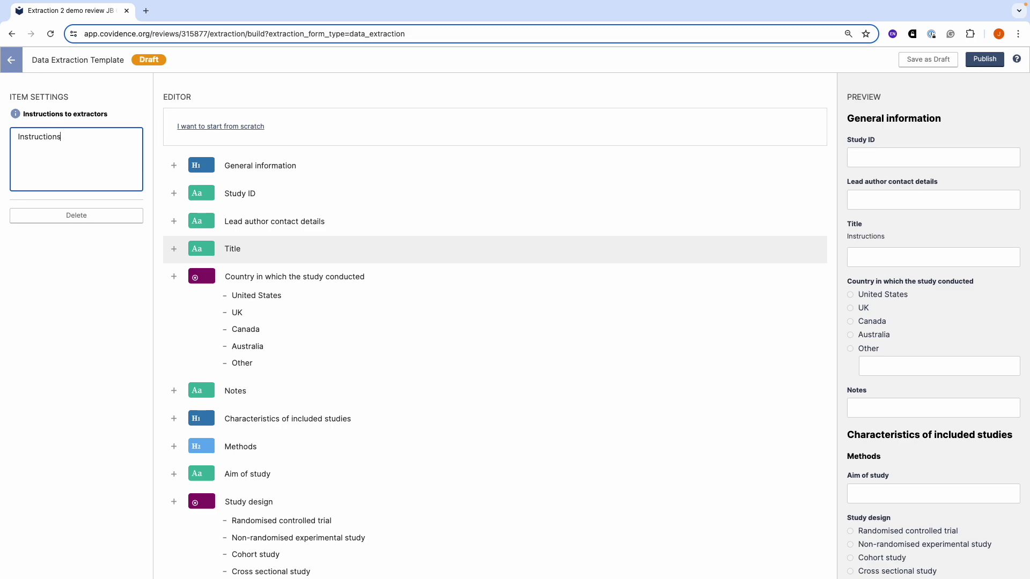
pyautogui.write(' found here')
pyautogui.click(667, 394)
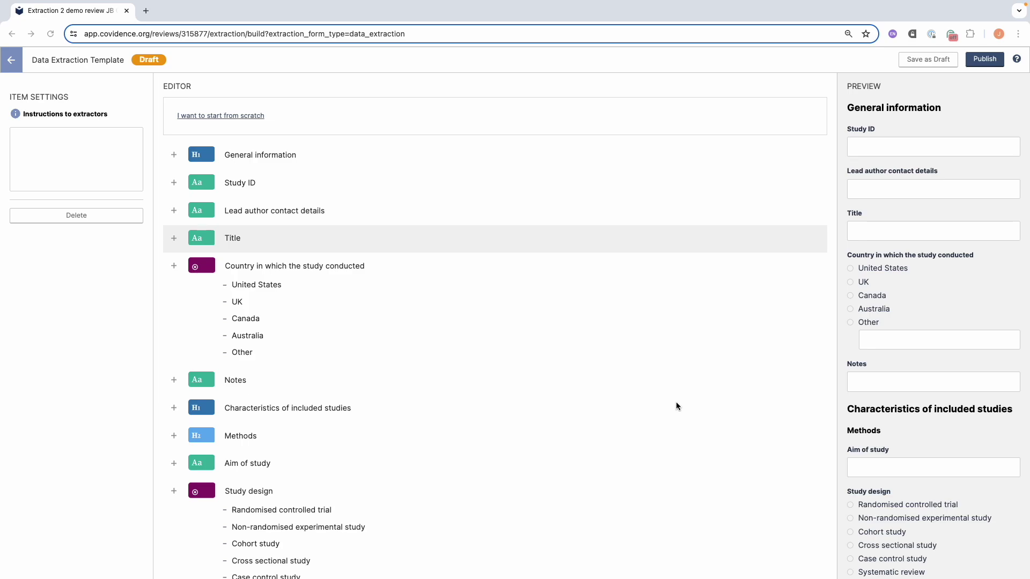
# Add a 'New heading' column and a 'New row' row to the Baseline Population Characteristics table.
pyautogui.scroll(-7, 675, 402)
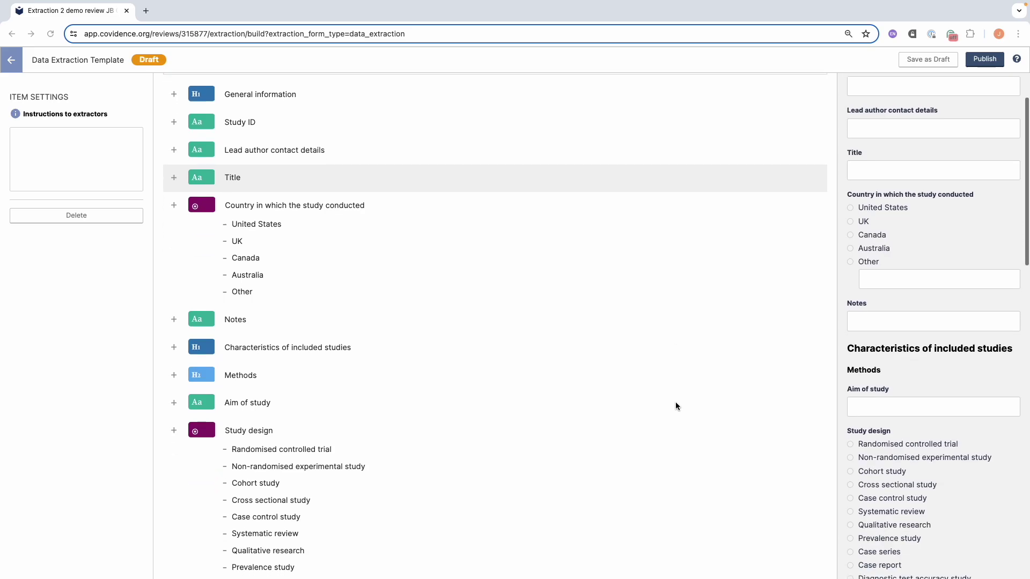
pyautogui.scroll(-9, 675, 406)
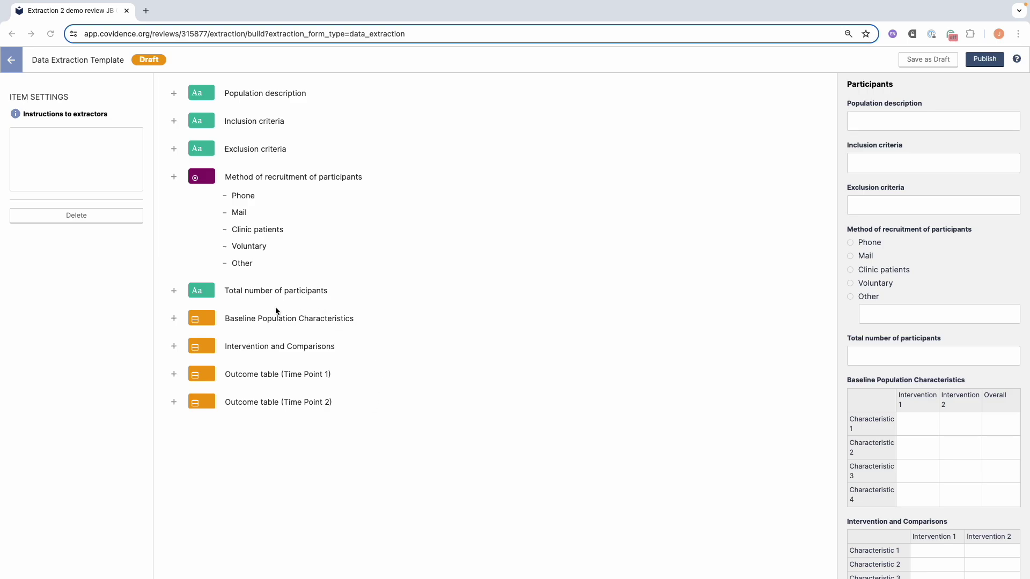
pyautogui.click(240, 319)
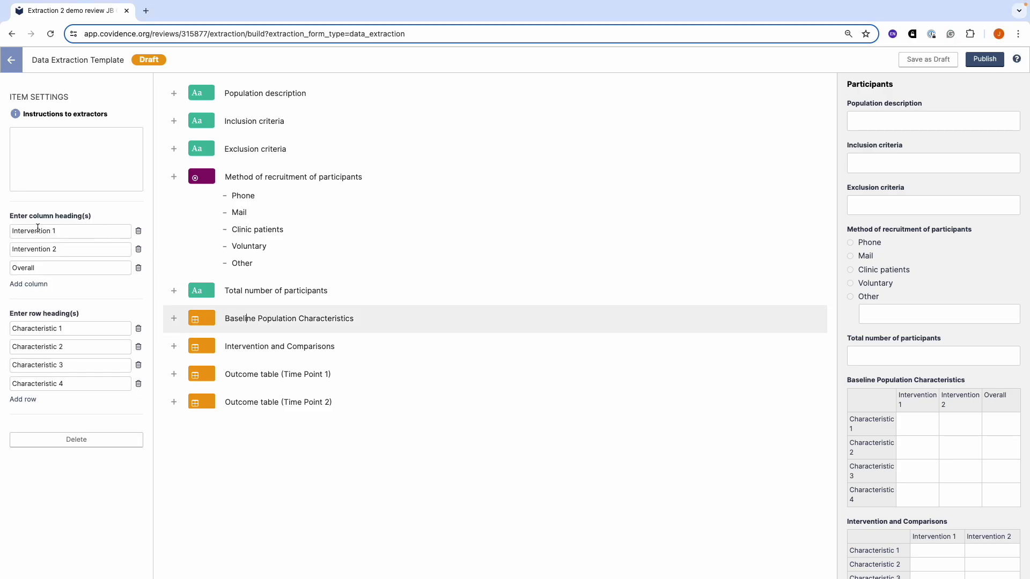
pyautogui.click(39, 284)
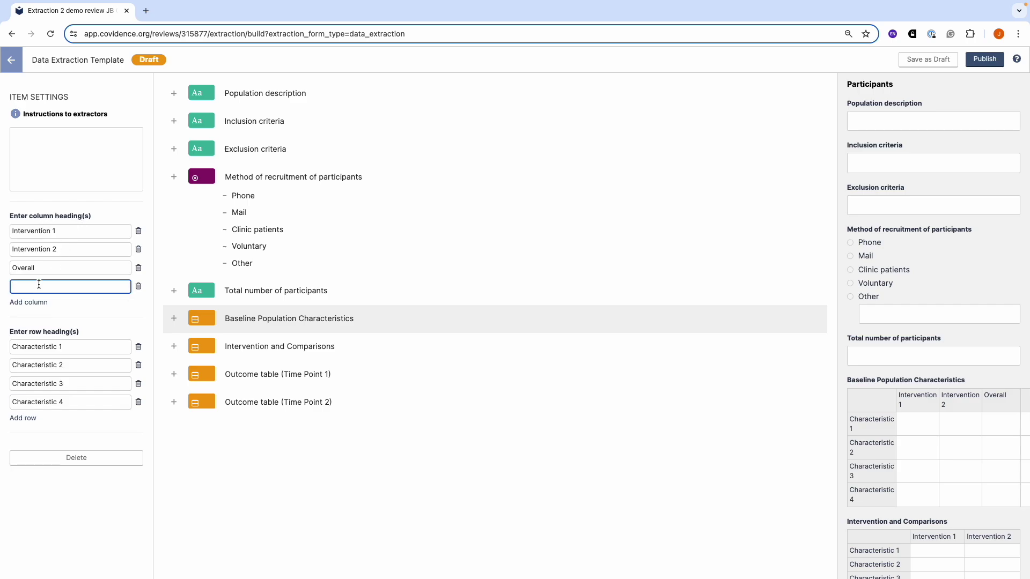
pyautogui.write('New heading')
pyautogui.click(36, 417)
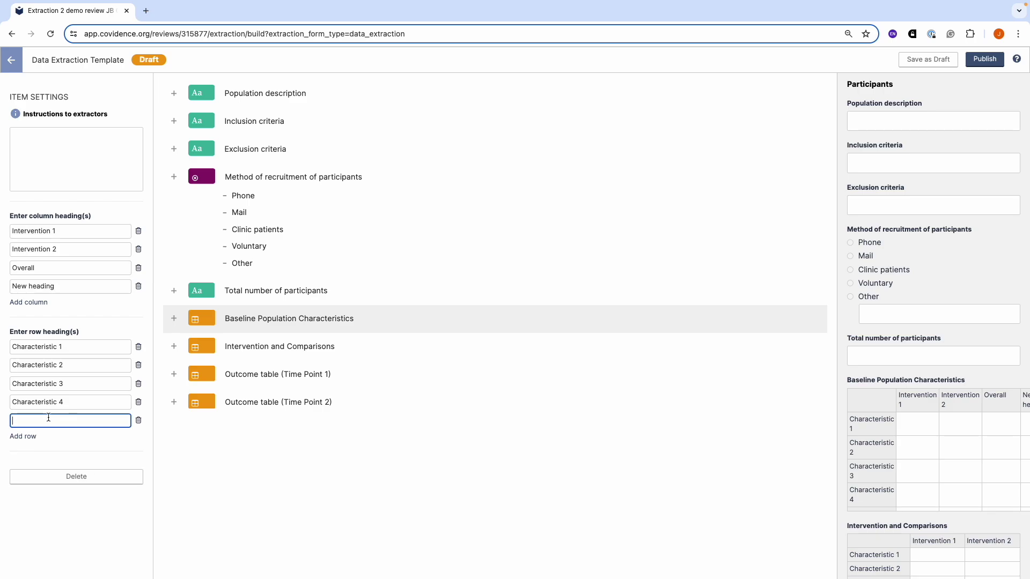
pyautogui.write('New row')
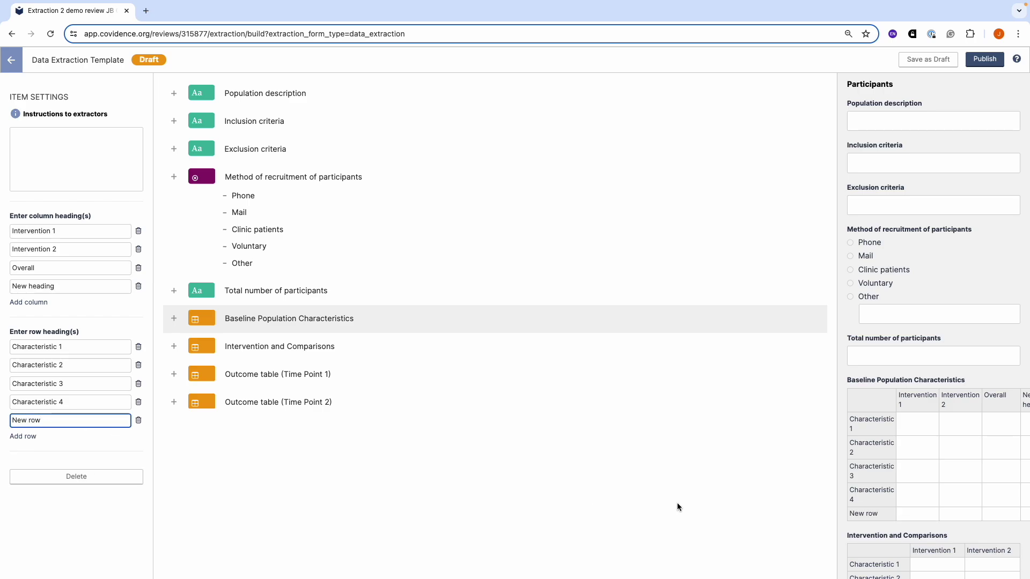
pyautogui.hscroll(2, 960, 469)
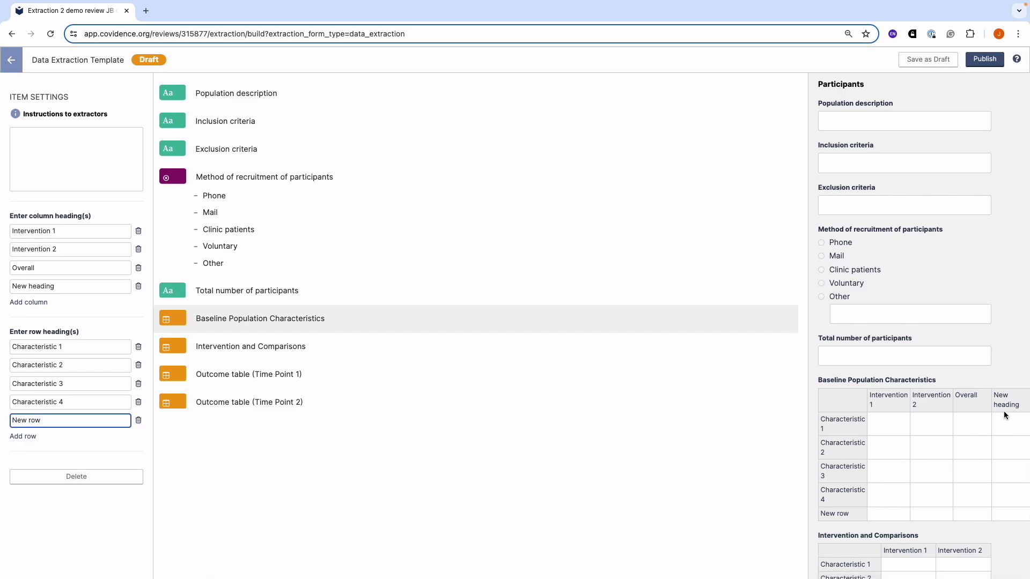
pyautogui.click(844, 516)
# Rename Outcome table (Time Point 1) to Outcome table (6 weeks).
pyautogui.click(212, 346)
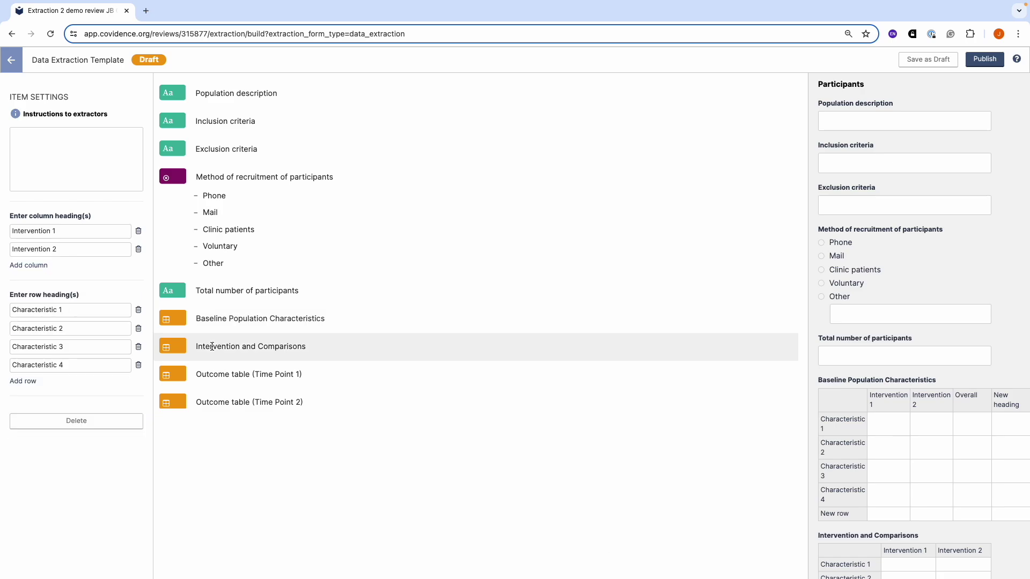
pyautogui.click(222, 376)
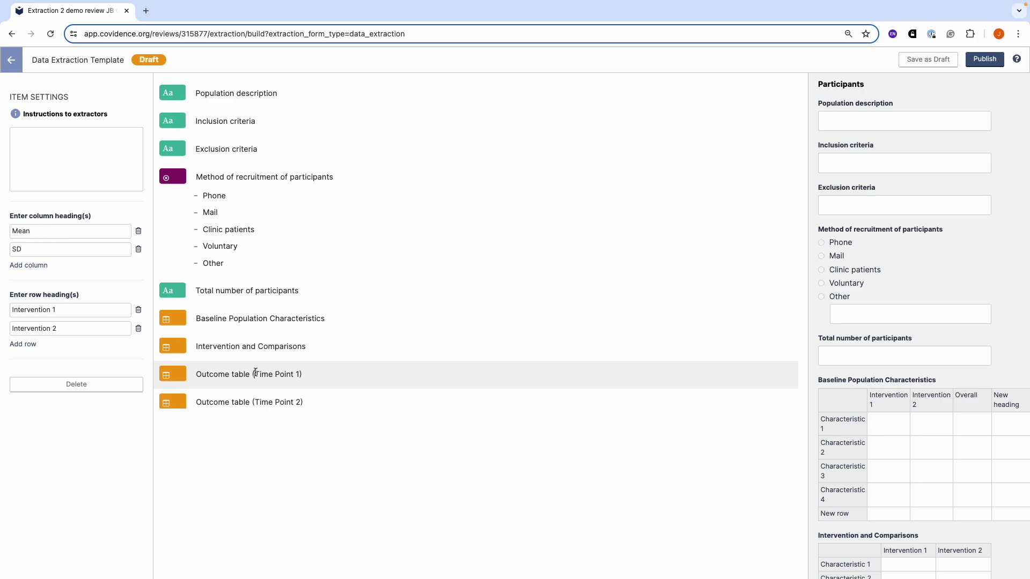
pyautogui.moveTo(255, 374); pyautogui.dragTo(299, 372)
pyautogui.write('6 weeks')
# Change the outcome table's column headings from Mean and SD to Median and Range.
pyautogui.scroll(-3, 873, 479)
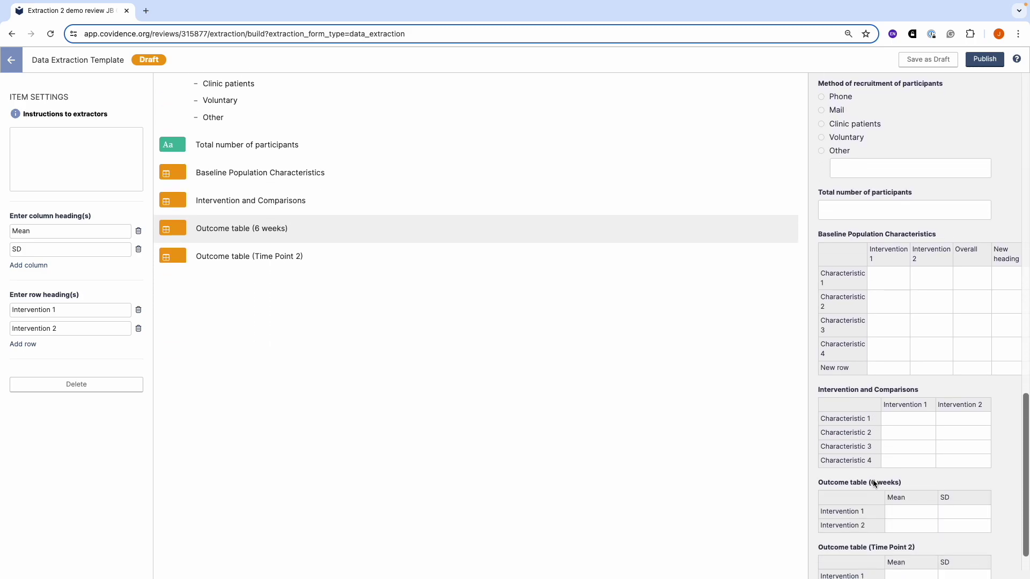
pyautogui.click(43, 230)
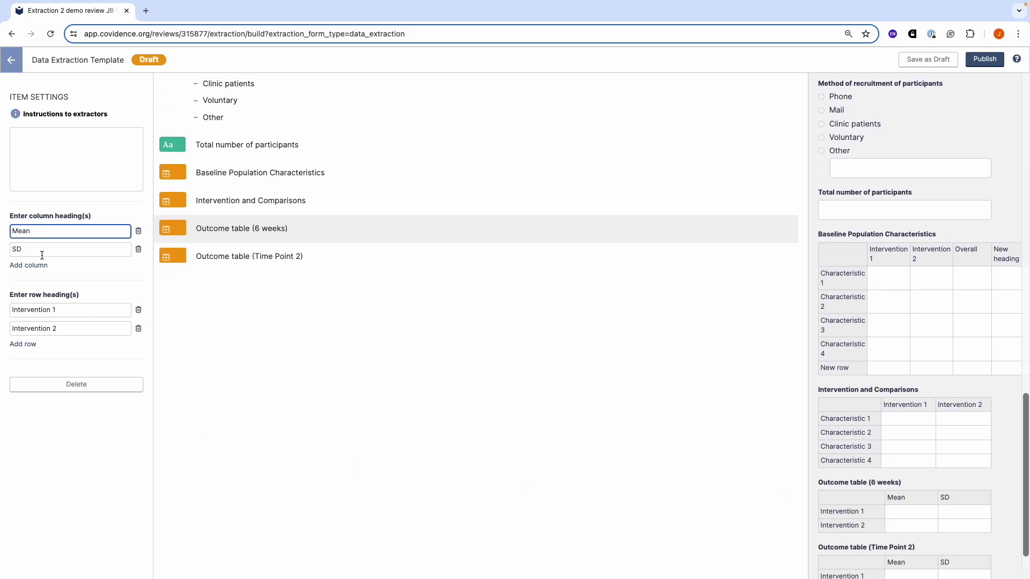
pyautogui.click(42, 249)
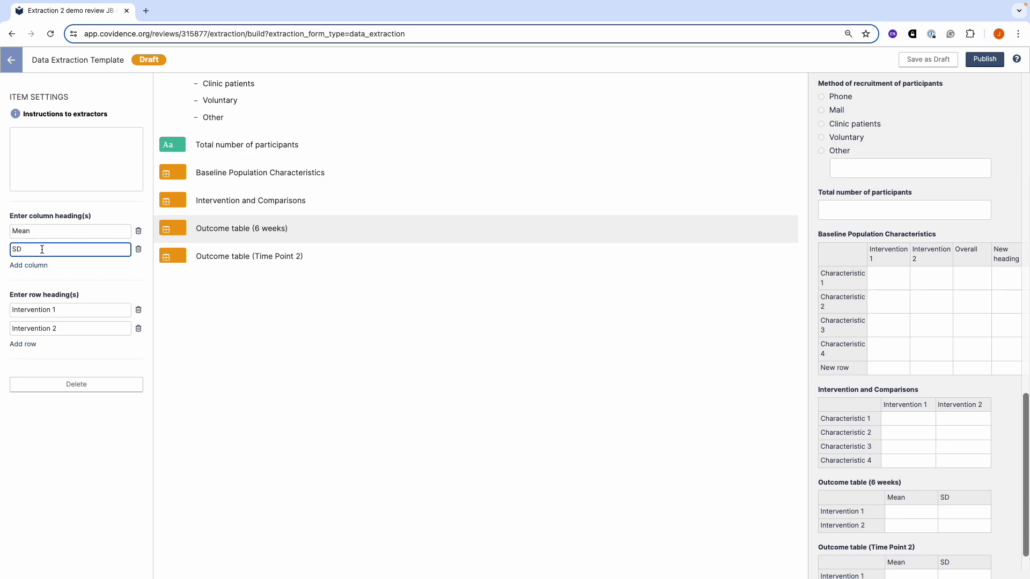
pyautogui.moveTo(34, 231); pyautogui.dragTo(8, 233)
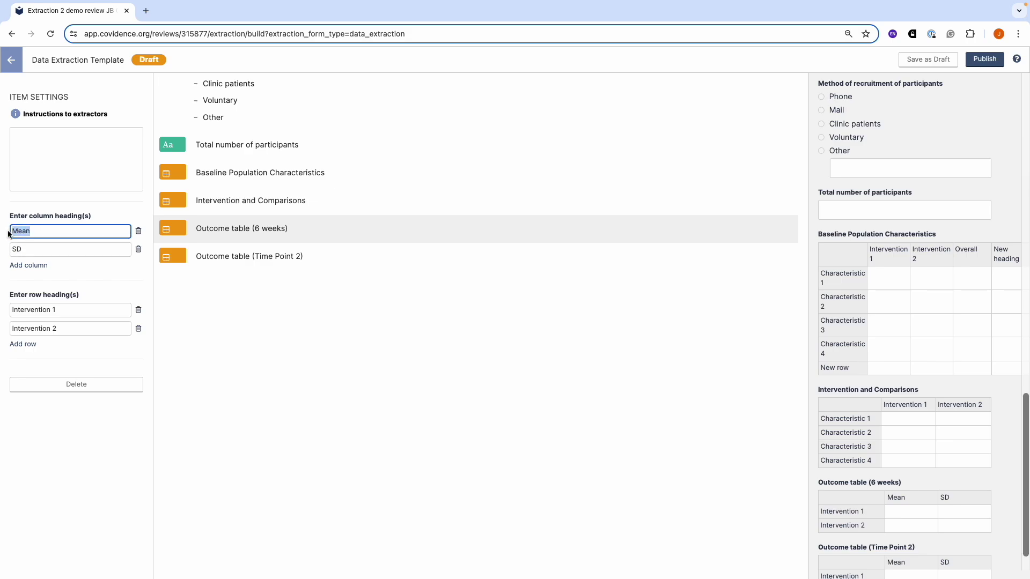
pyautogui.write('Median')
pyautogui.moveTo(23, 248); pyautogui.dragTo(8, 248)
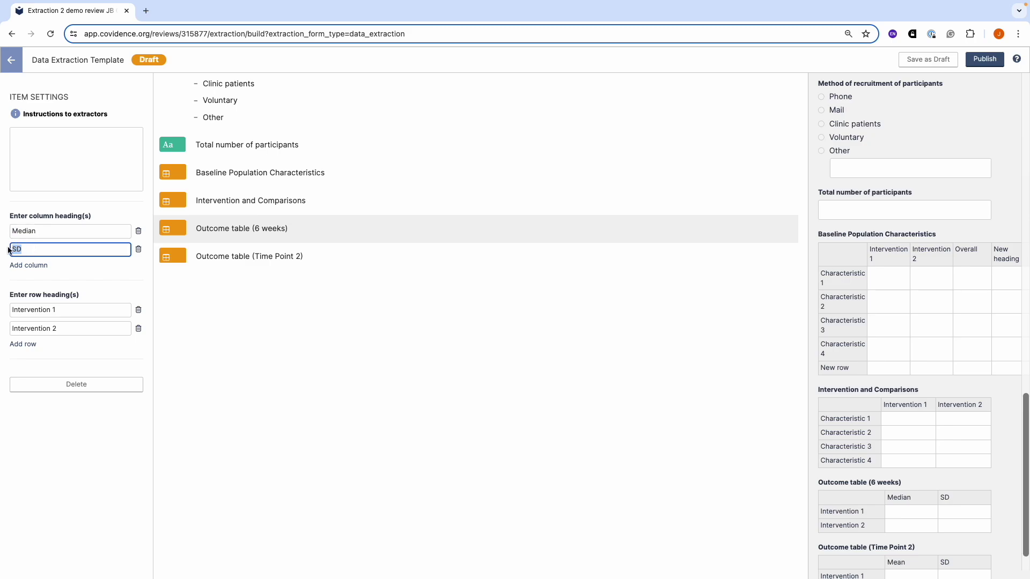
pyautogui.write('Range')
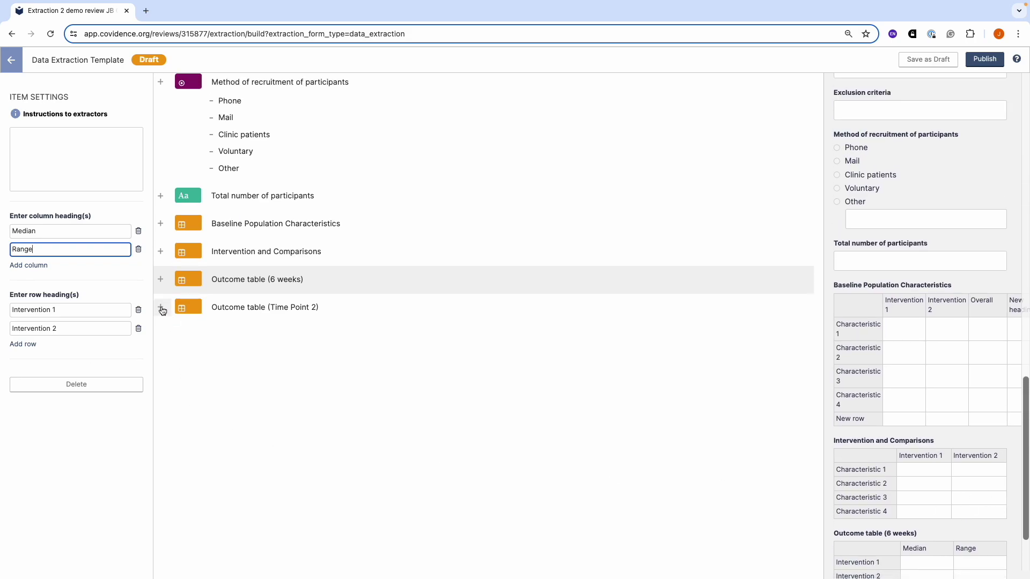
pyautogui.click(161, 307)
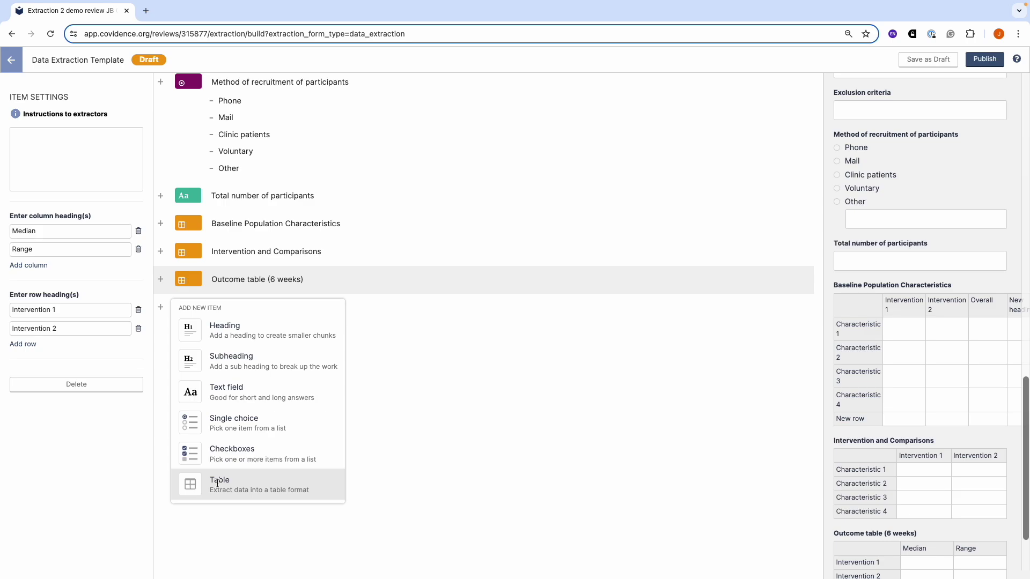
# Add a table item titled 'New table' at the end of the template.
pyautogui.click(217, 481)
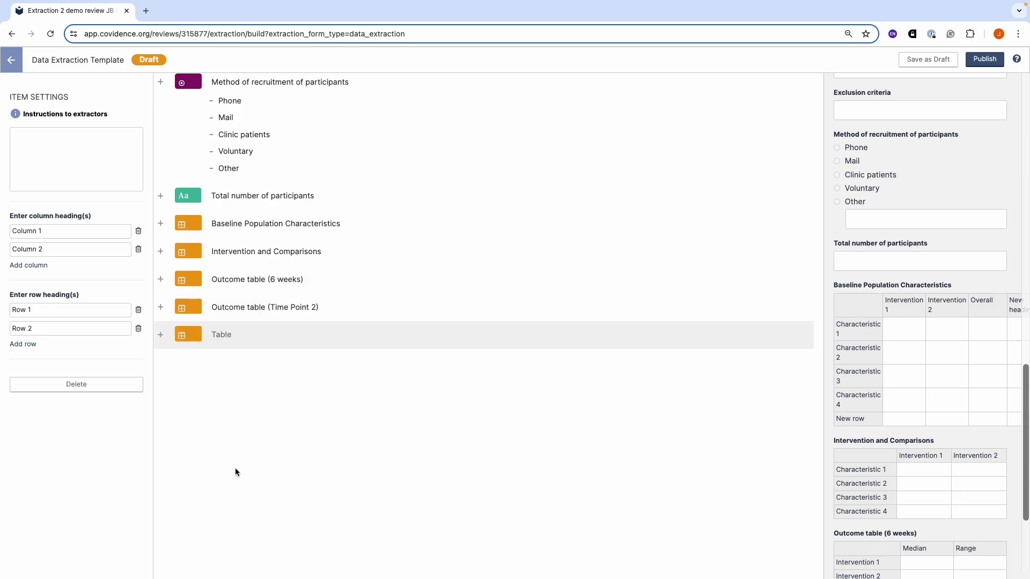
pyautogui.write('New table')
pyautogui.scroll(-3, 864, 485)
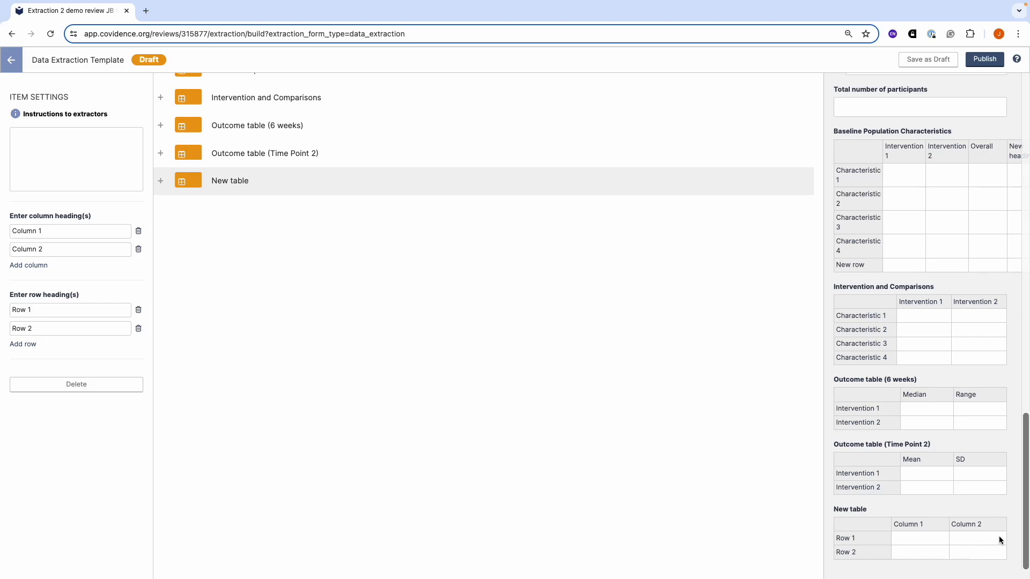
pyautogui.scroll(15, 458, 540)
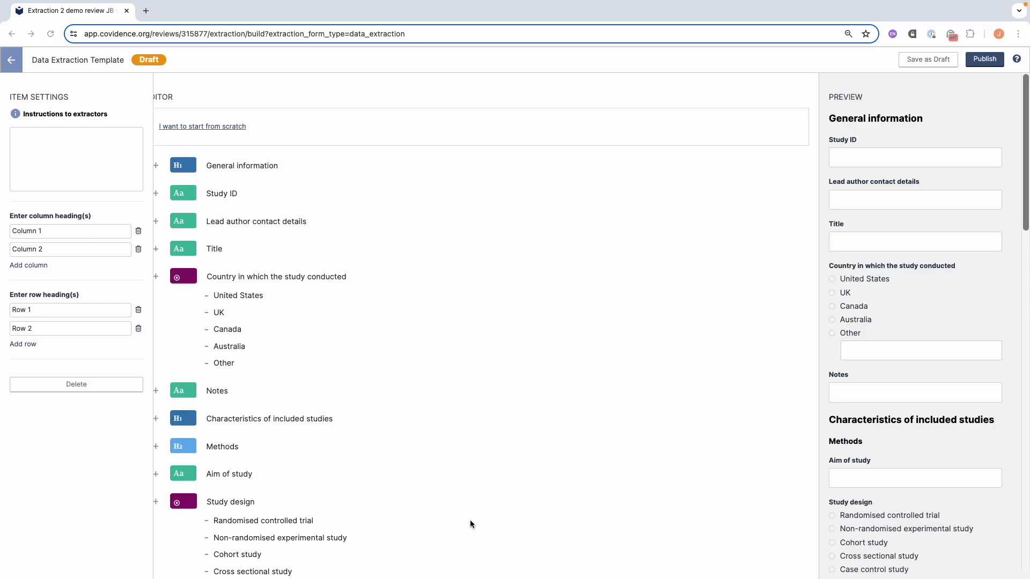